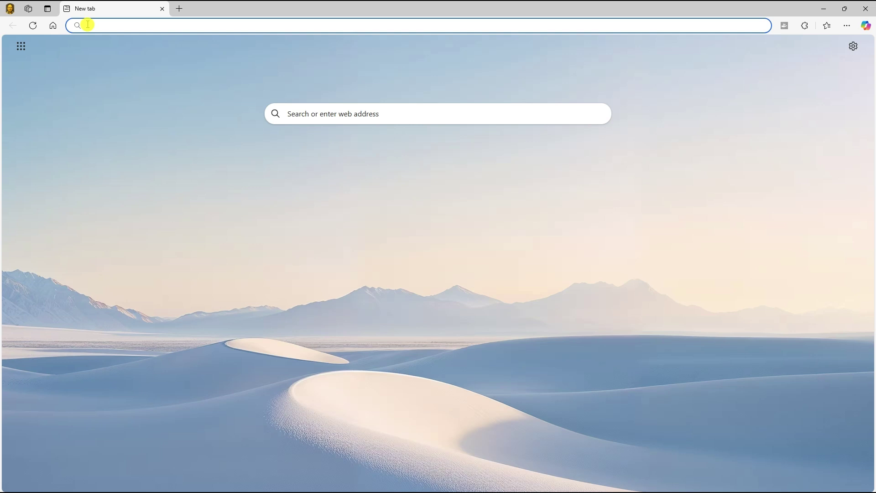
# Go to 192.168.0.2 in Edge to load the M800B Web Login page
pyautogui.write('19')
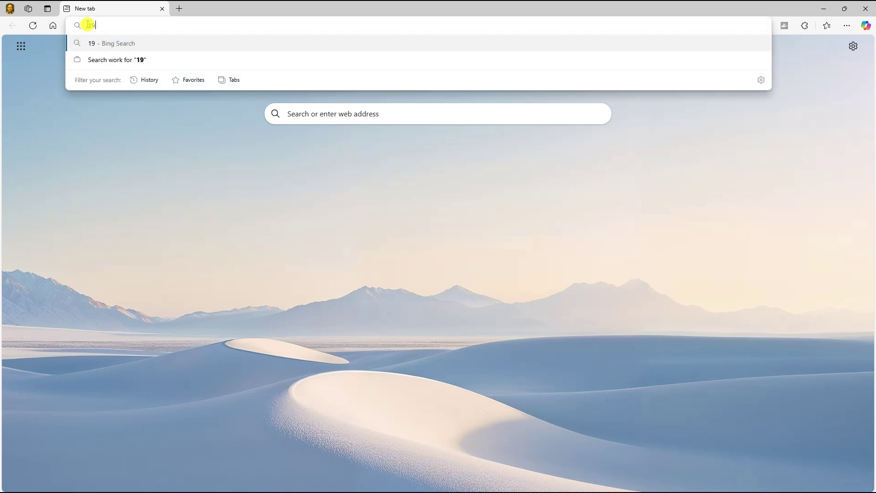
pyautogui.write('2.168.0')
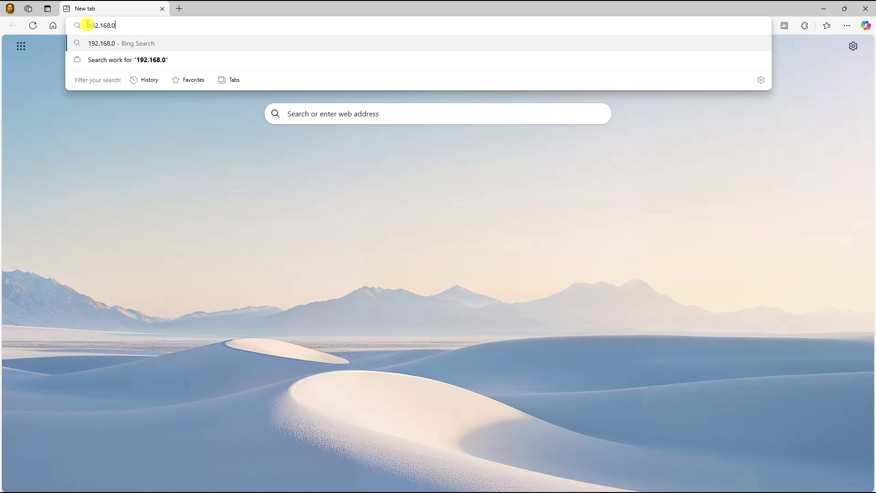
pyautogui.write('.2')
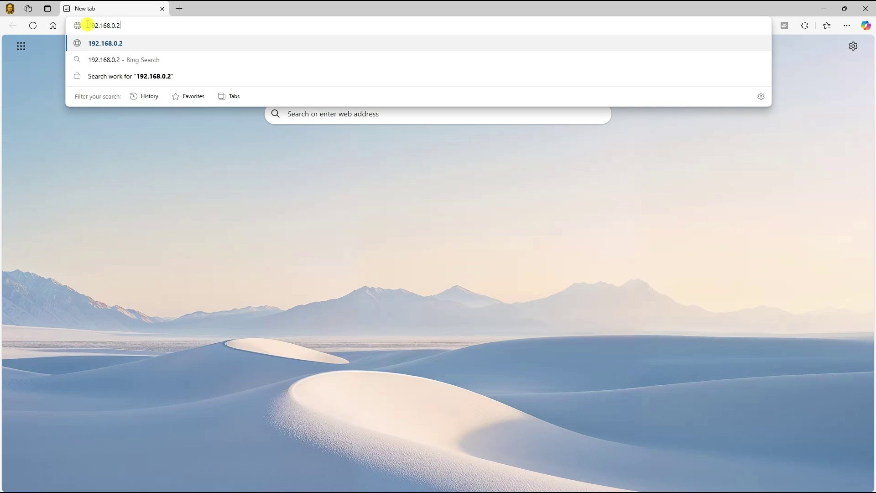
pyautogui.press('Return')
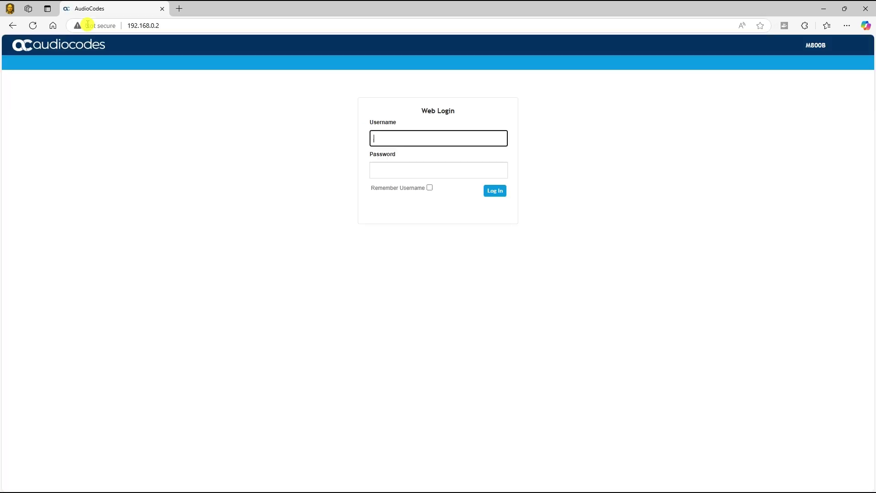
# Log in to the M800B with the admin username and password
pyautogui.click(394, 140)
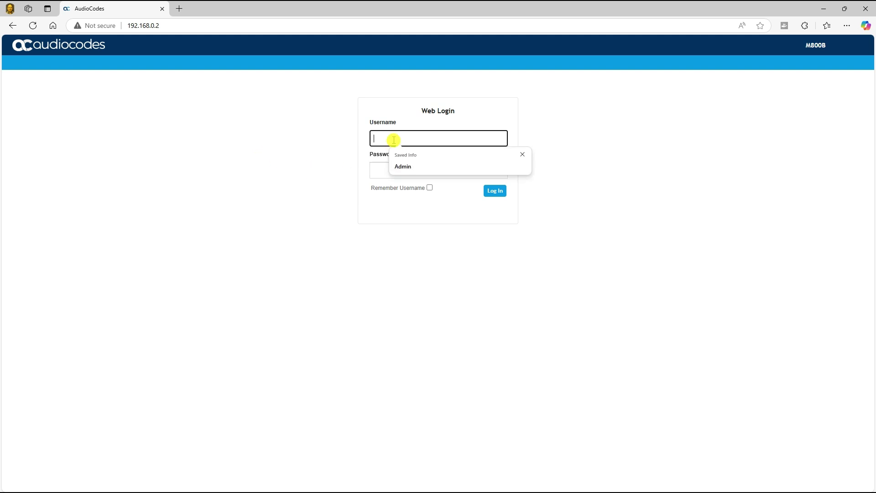
pyautogui.write('Admin')
pyautogui.press('Escape')
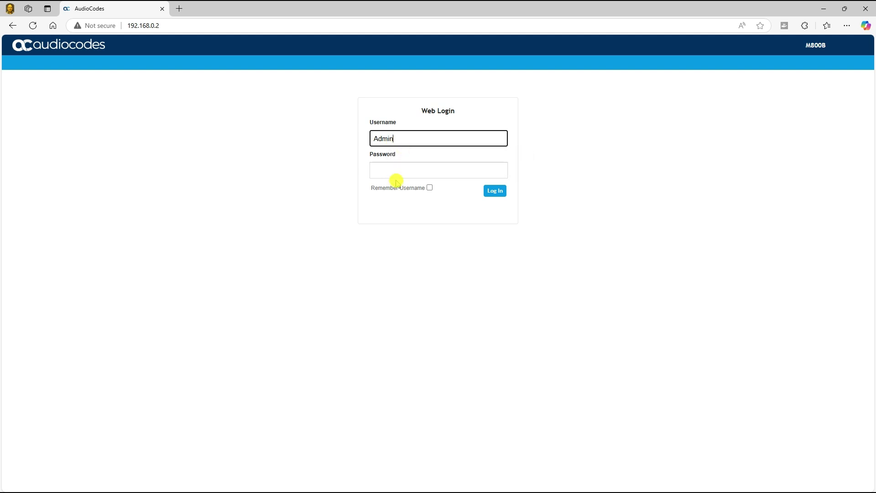
pyautogui.click(395, 171)
pyautogui.write('Admin')
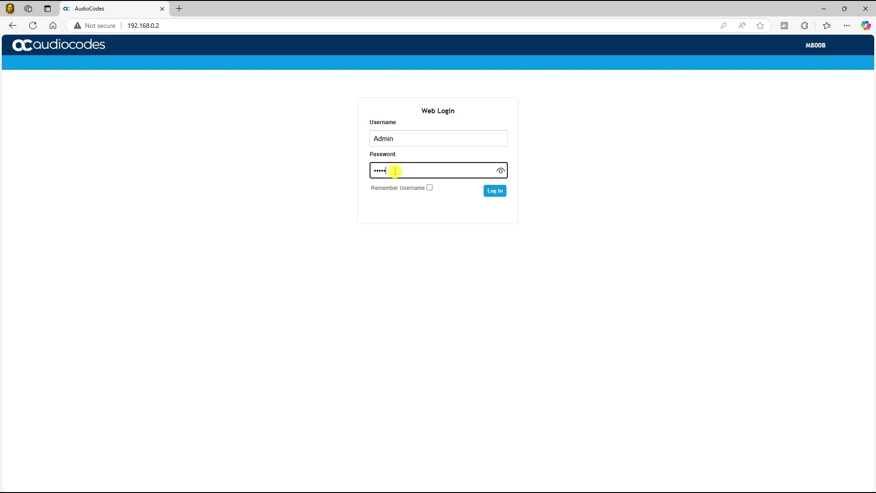
pyautogui.click(495, 191)
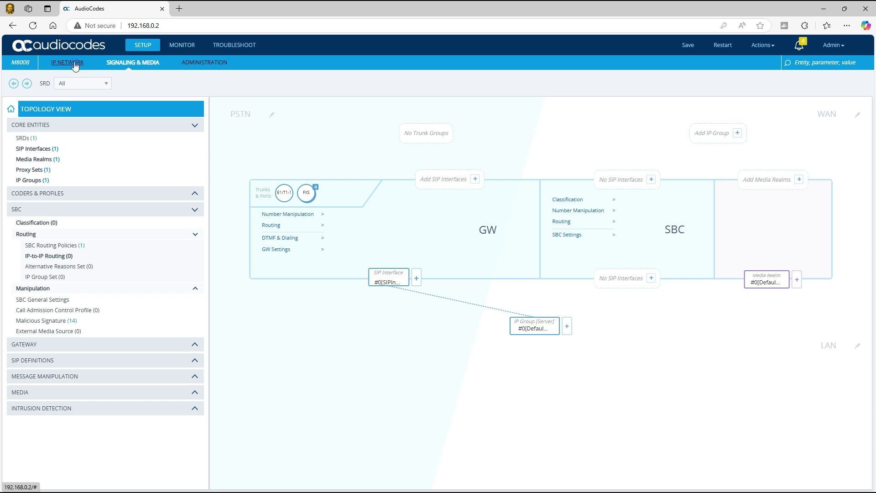
# Open the O+M+C entry under IP Network > Core Entities > IP Interfaces for editing
pyautogui.click(74, 64)
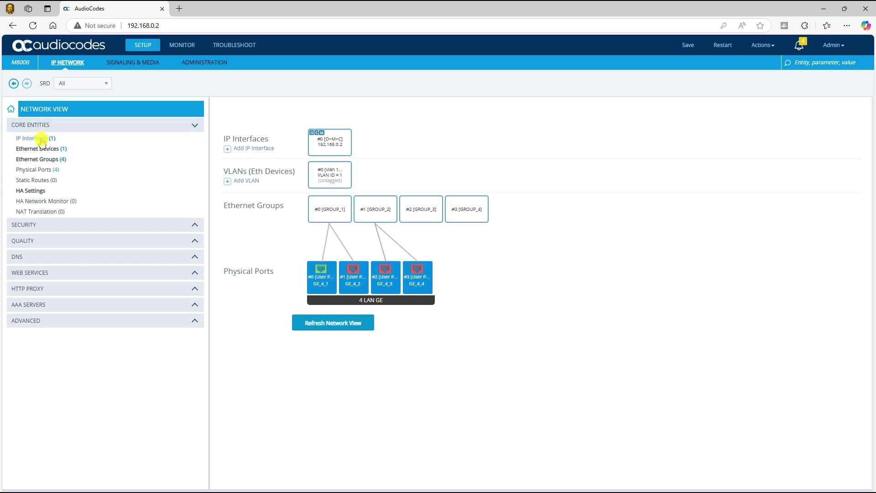
pyautogui.click(41, 139)
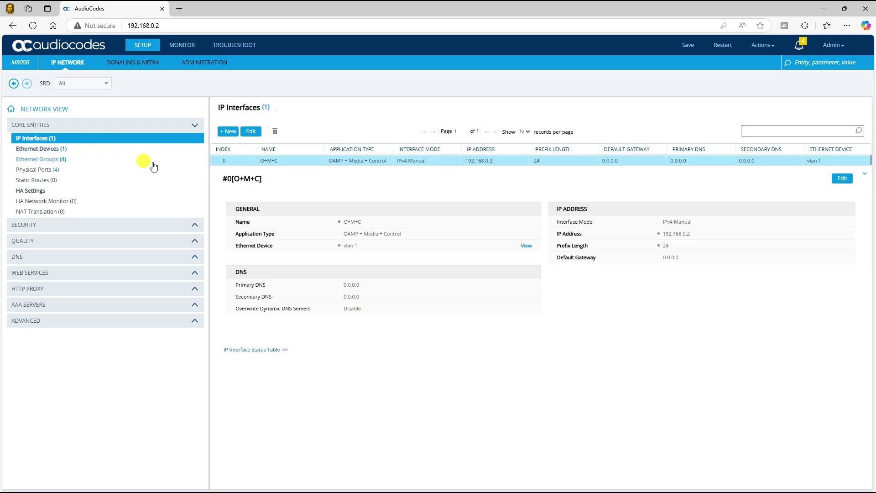
pyautogui.click(282, 161)
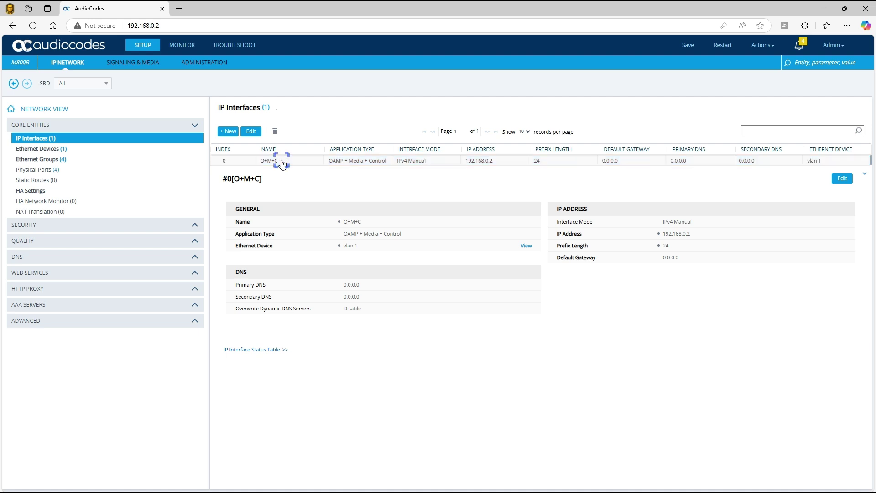
pyautogui.click(282, 161)
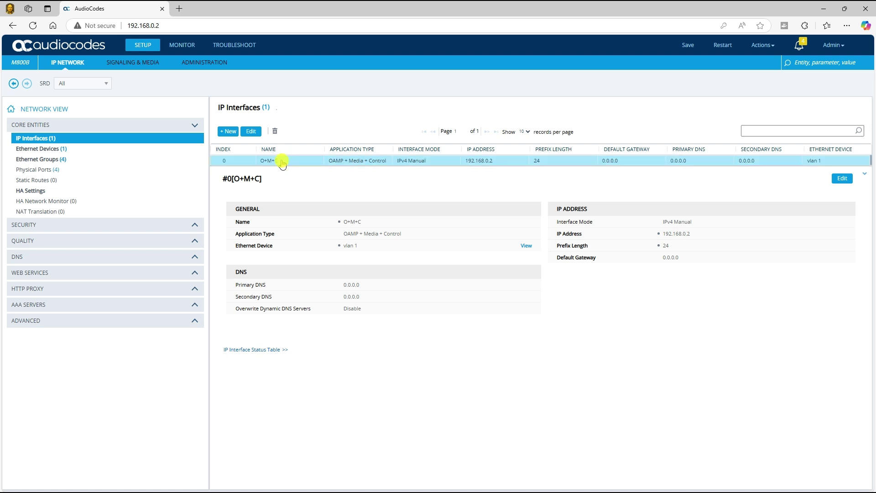
pyautogui.click(251, 132)
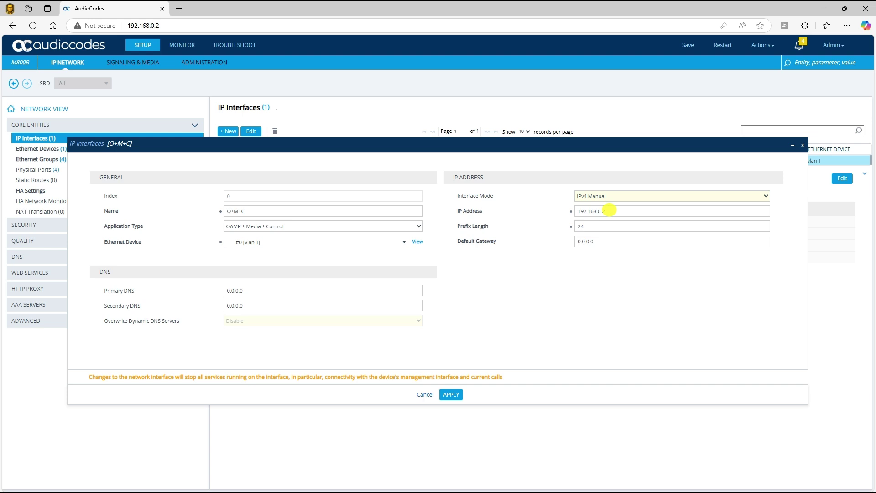
# Change O+M+C to IP 10.15.80.1, prefix length 16, default gateway 10.15.0.1
pyautogui.moveTo(609, 211); pyautogui.dragTo(571, 211)
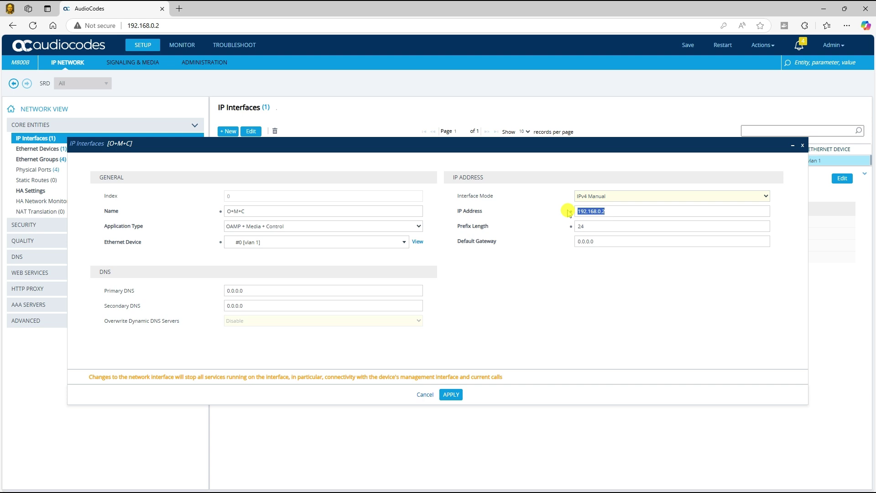
pyautogui.write('1')
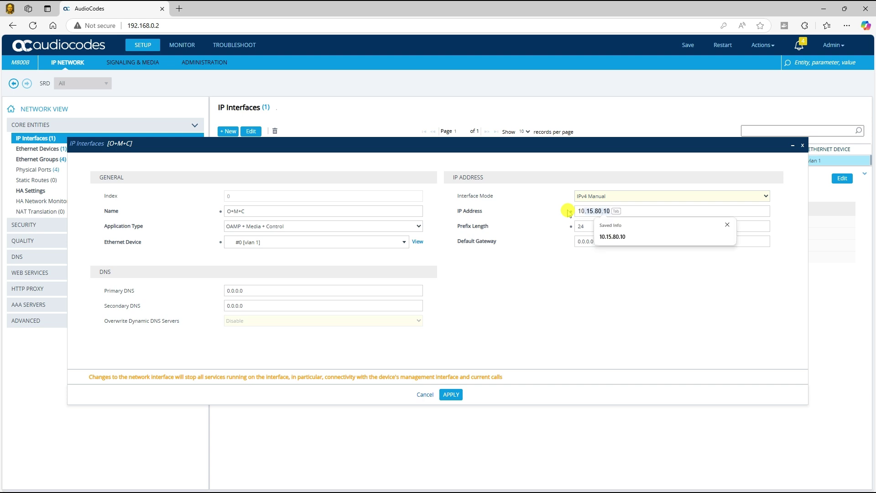
pyautogui.write('0.15.80.1')
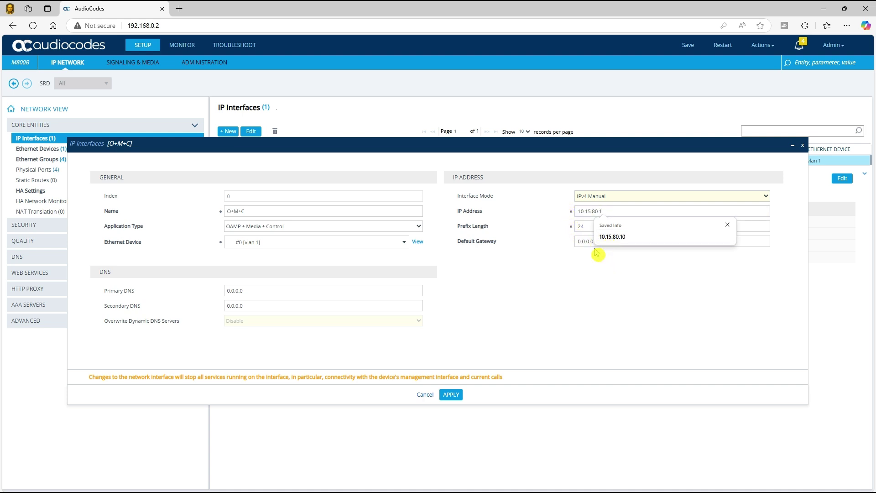
pyautogui.click(585, 225)
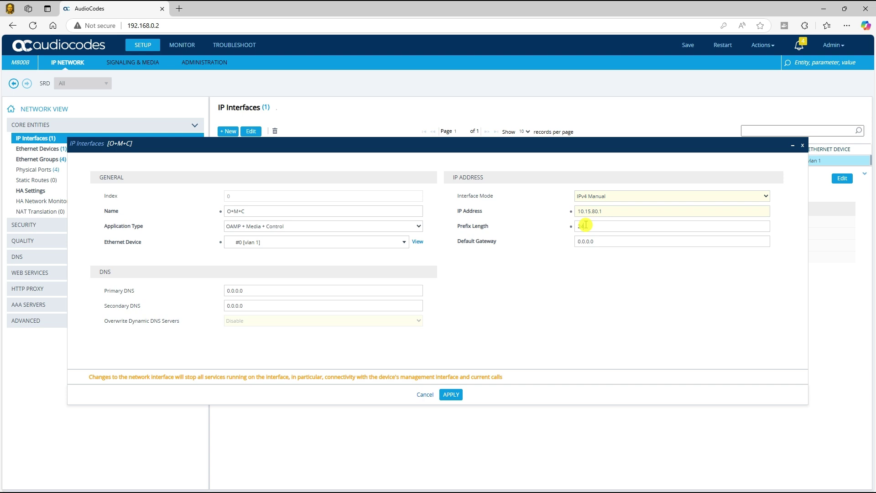
pyautogui.click(585, 225)
pyautogui.moveTo(585, 225); pyautogui.dragTo(568, 225)
pyautogui.write('16')
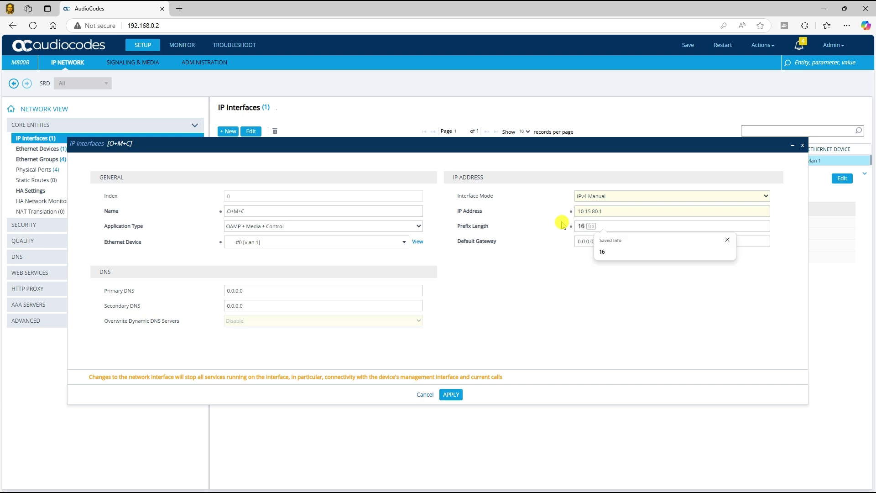
pyautogui.press('Escape')
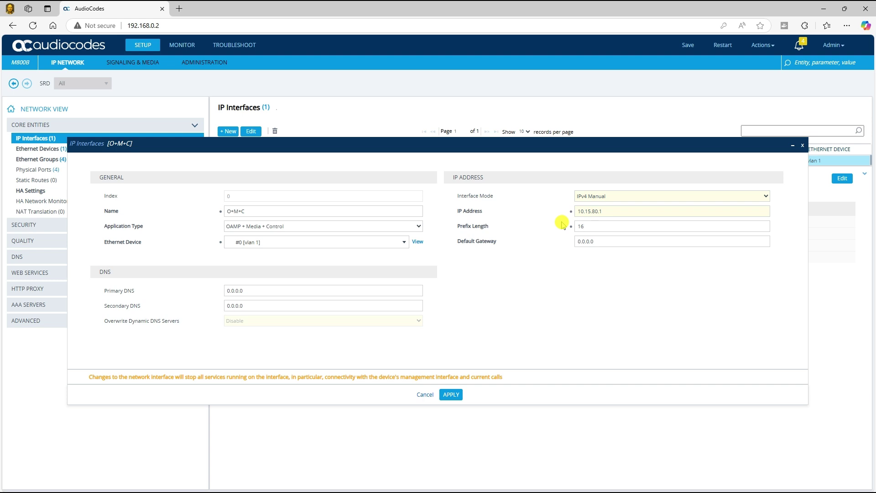
pyautogui.moveTo(596, 241); pyautogui.dragTo(561, 238)
pyautogui.write('10.15')
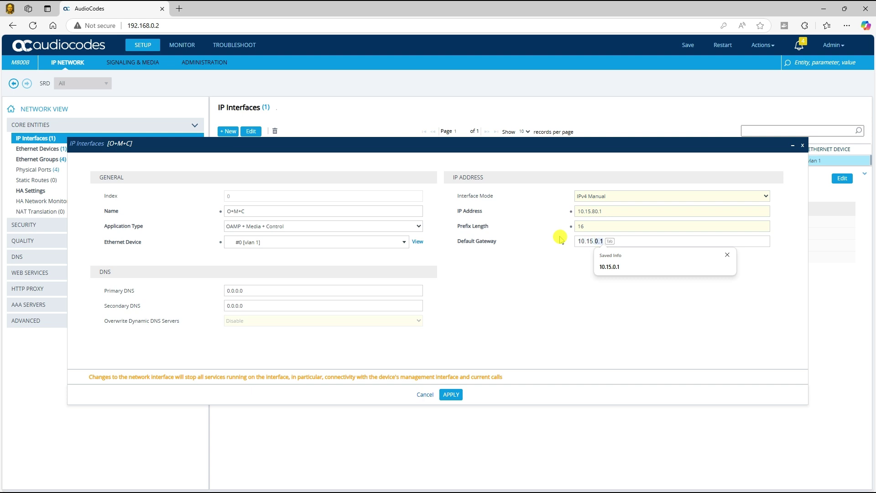
pyautogui.write('.0.1')
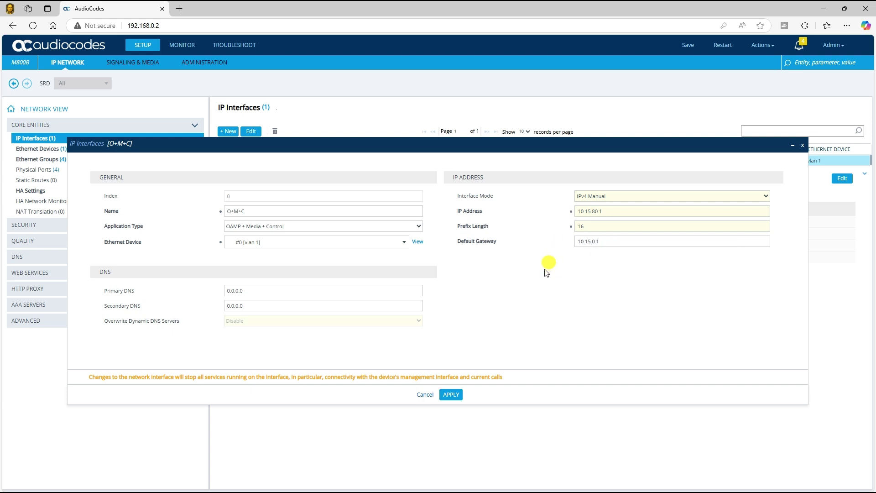
# Apply the new IP settings and exit the unresponsive page at the old address
pyautogui.click(455, 395)
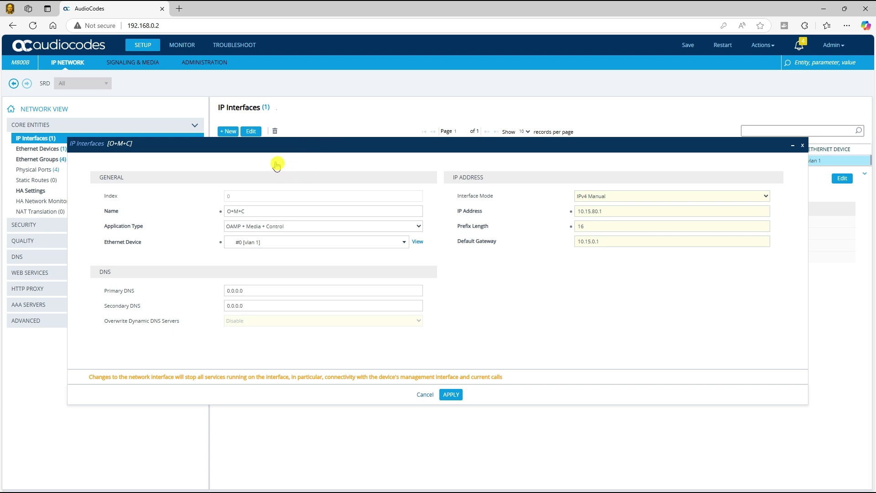
pyautogui.click(162, 26)
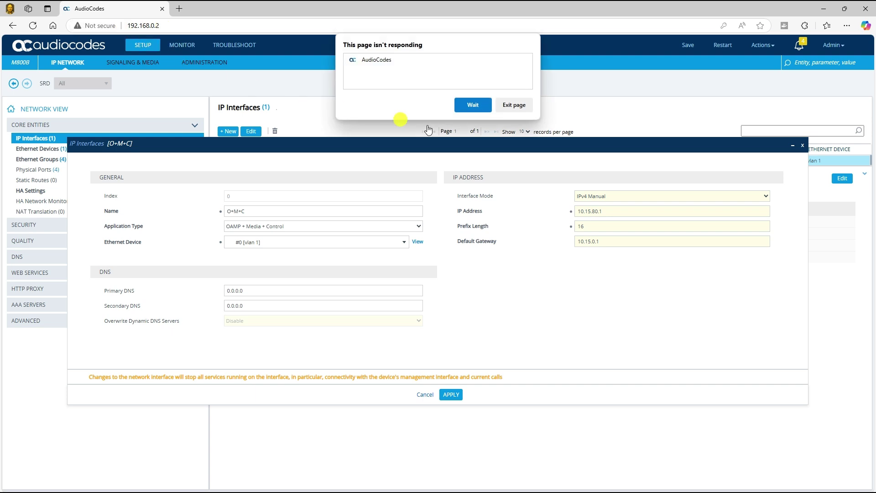
pyautogui.click(520, 107)
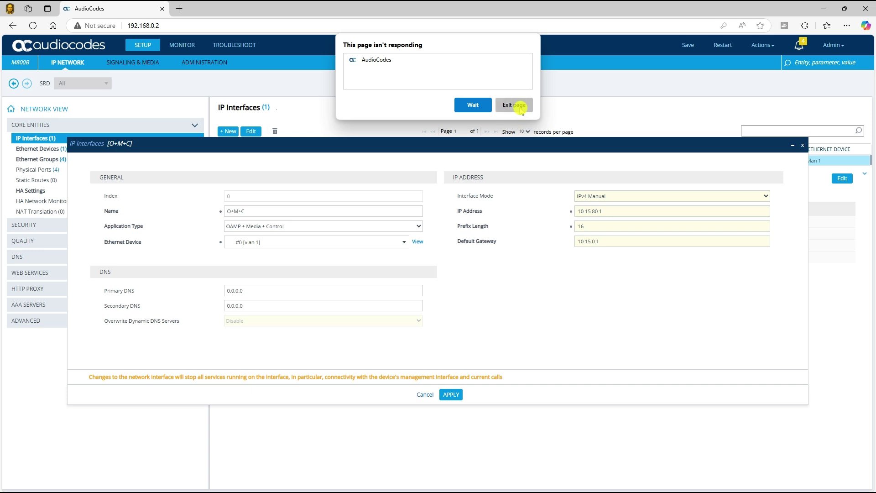
pyautogui.click(521, 108)
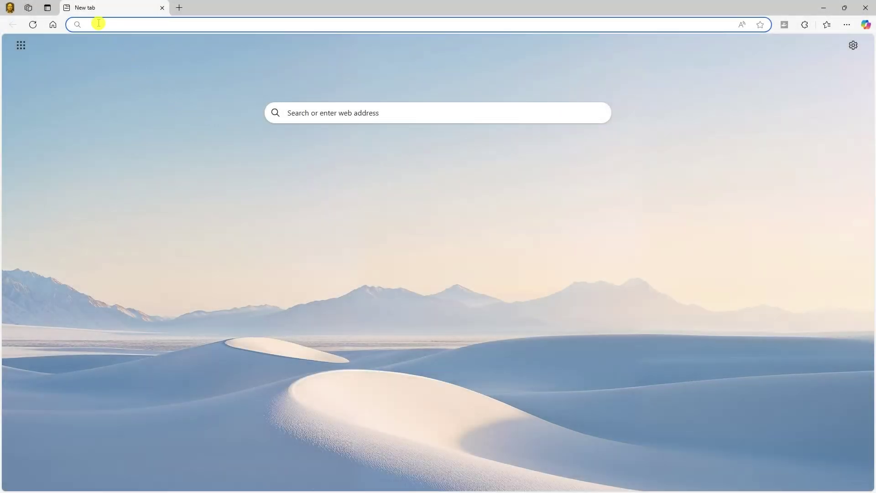
# Browse to the device at its new address, 10.15.80.1
pyautogui.click(99, 23)
pyautogui.write('1')
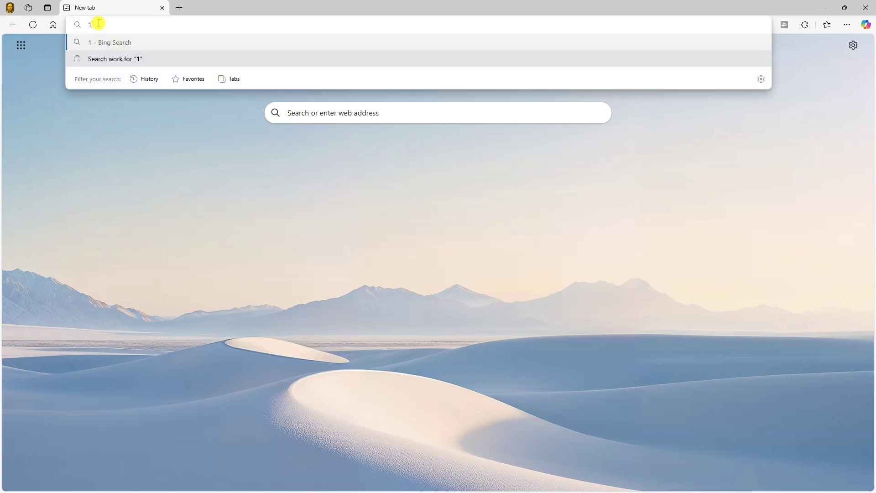
pyautogui.write('0.15.')
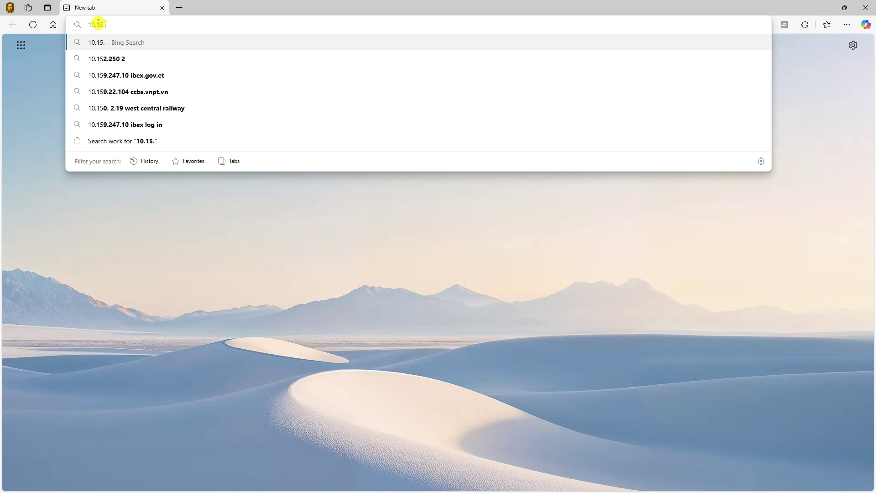
pyautogui.write('80.')
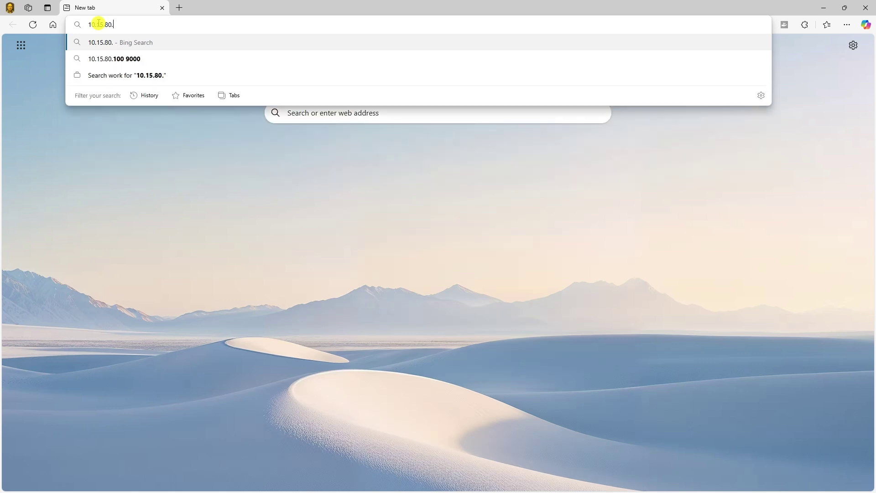
pyautogui.write('1')
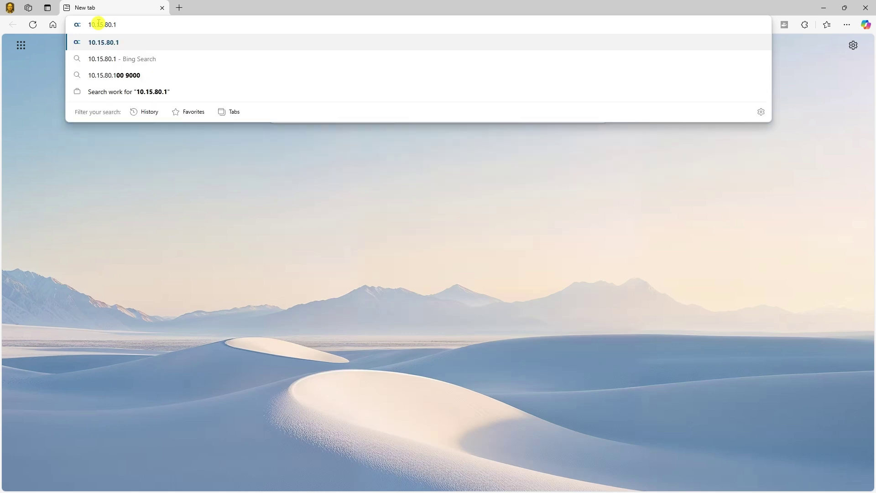
pyautogui.press('Return')
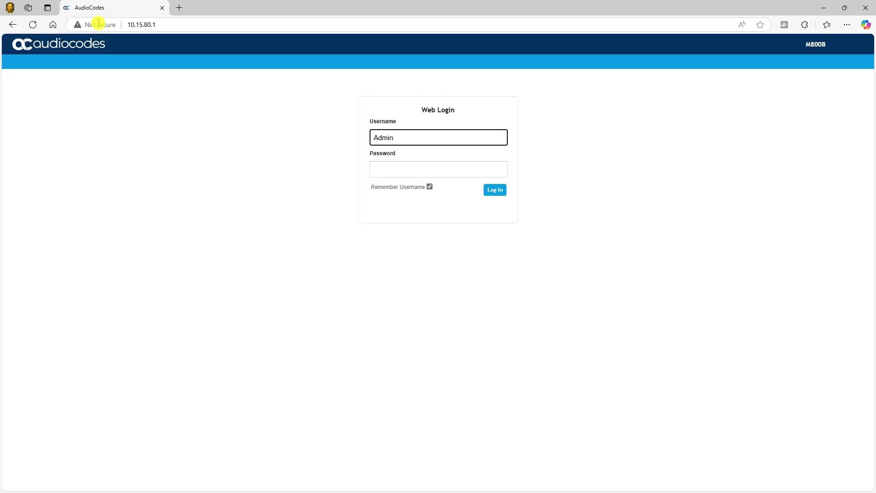
# Log back in at 10.15.80.1 with the admin password
pyautogui.click(397, 169)
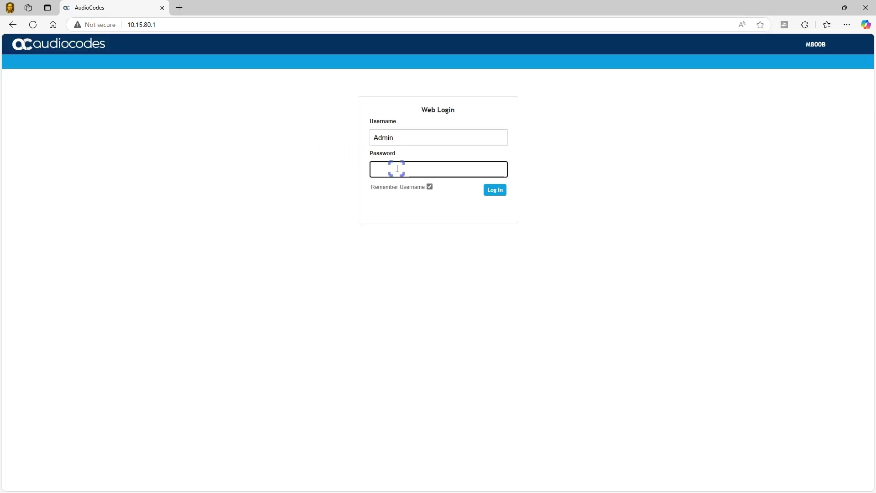
pyautogui.write('Admi')
pyautogui.press('Return')
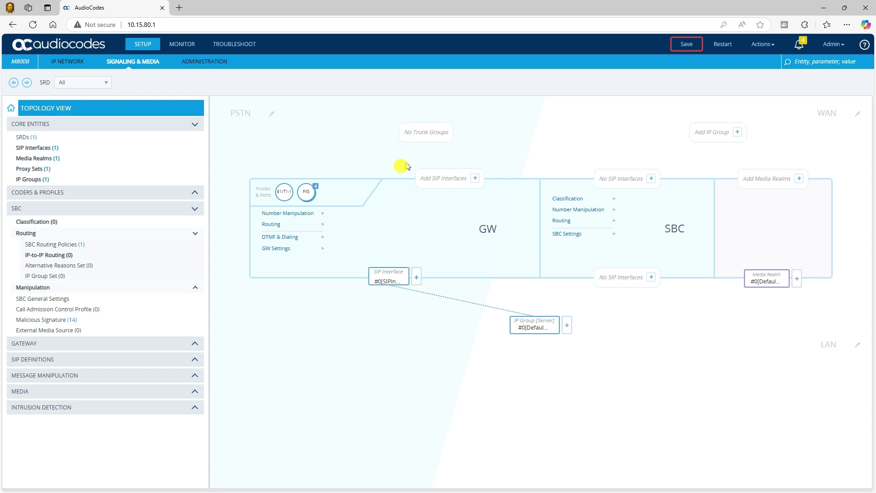
# Save the modified configuration to the device and confirm the Save Configuration prompt
pyautogui.click(687, 44)
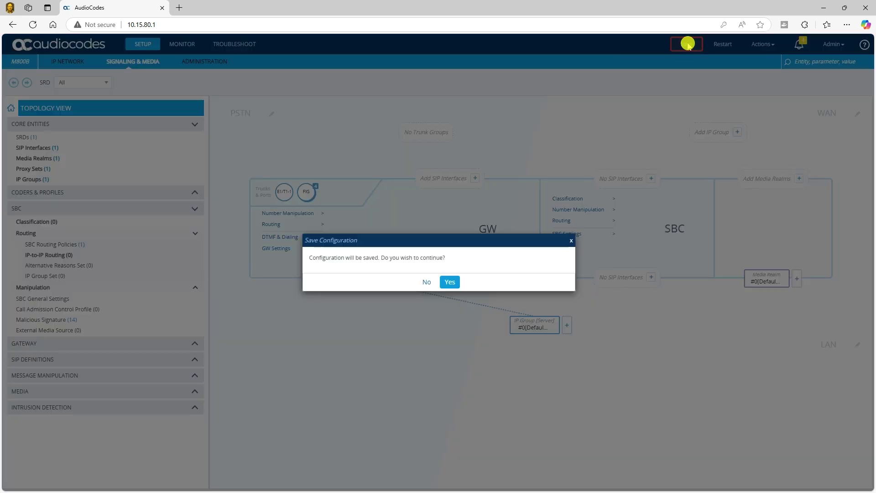
pyautogui.click(449, 283)
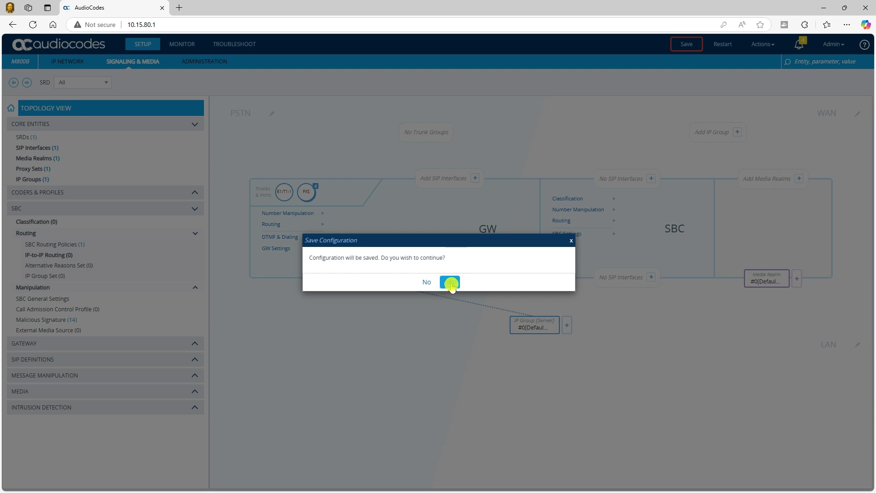
pyautogui.click(451, 283)
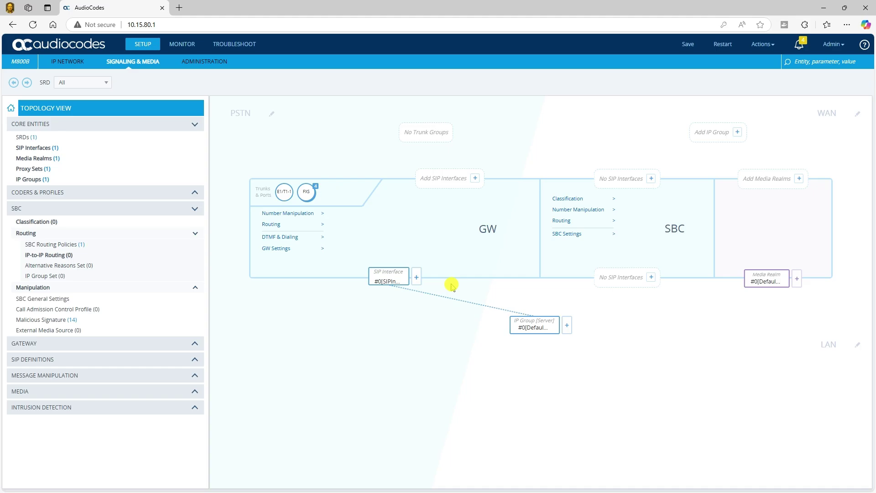